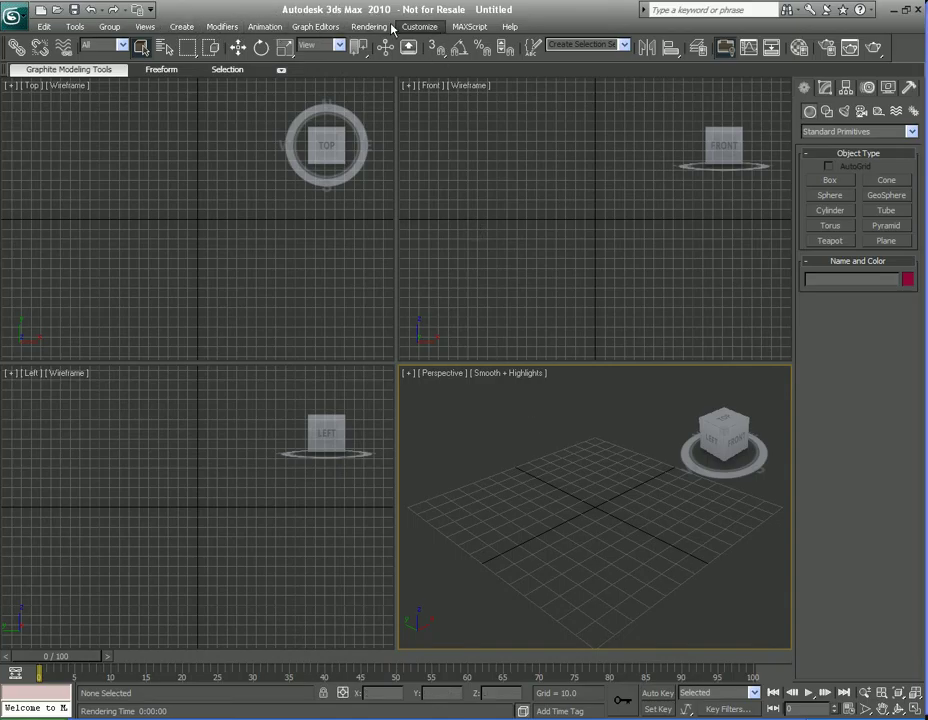
# Step: Apply the ame-light UI scheme with Max initial tool settings and accept the restart notice
pyautogui.click(426, 27)
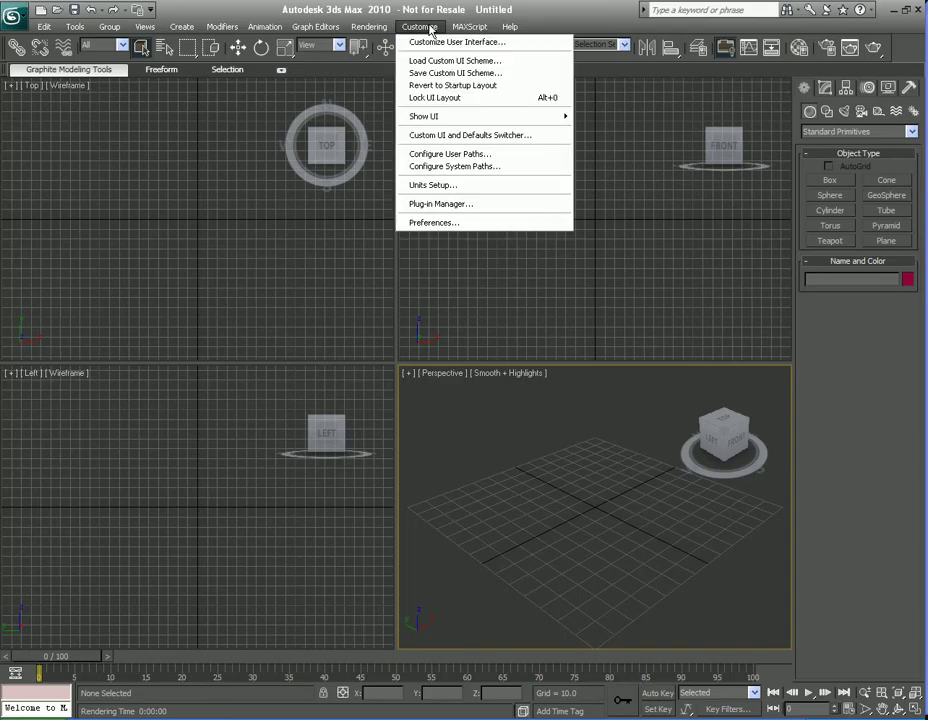
pyautogui.click(511, 136)
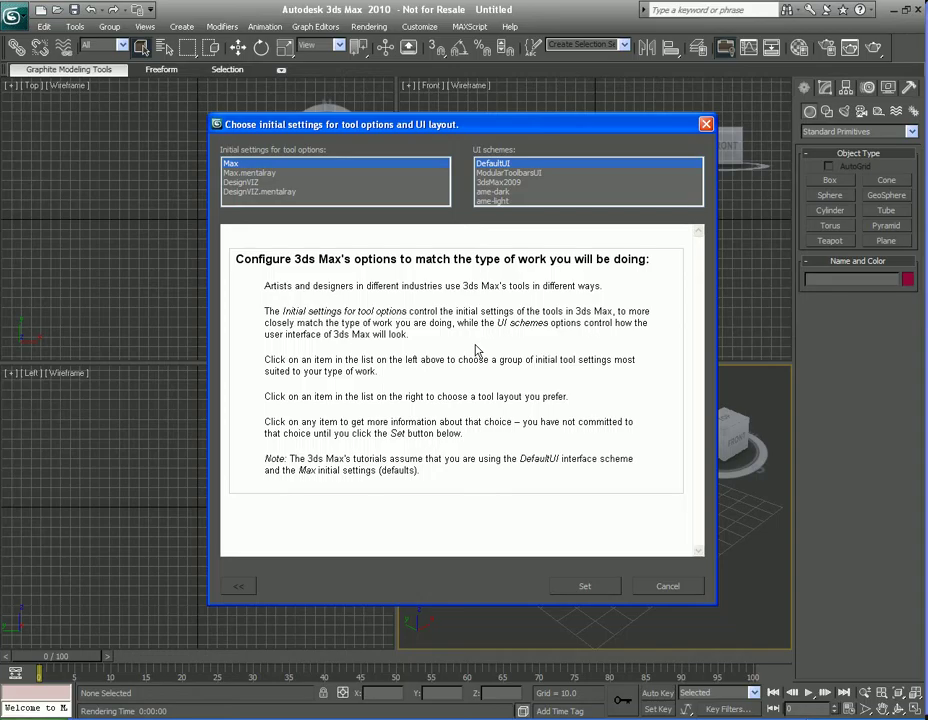
pyautogui.click(233, 166)
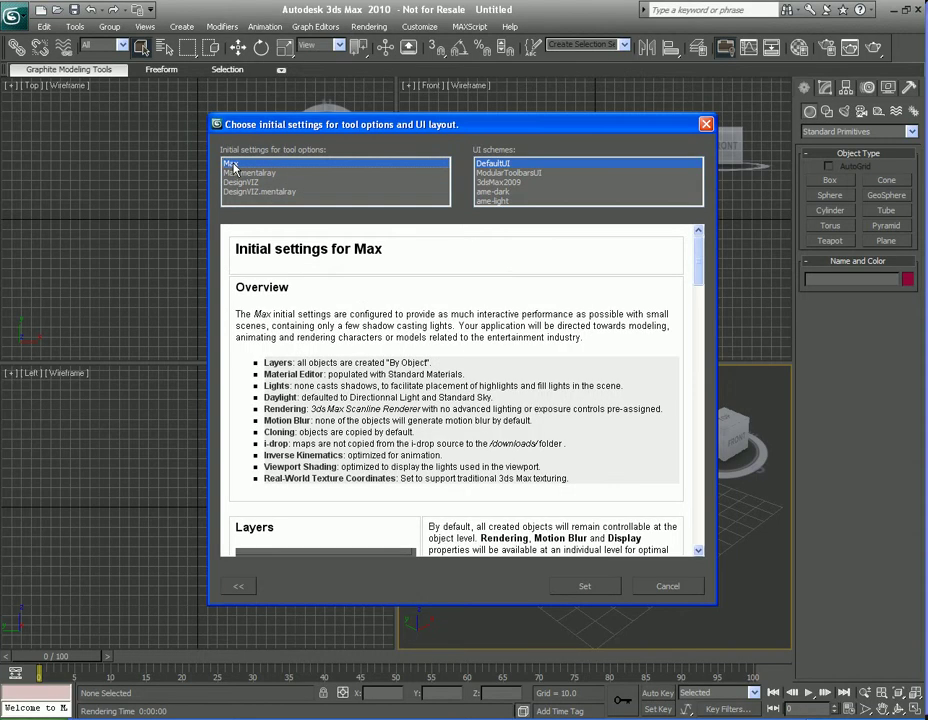
pyautogui.click(504, 167)
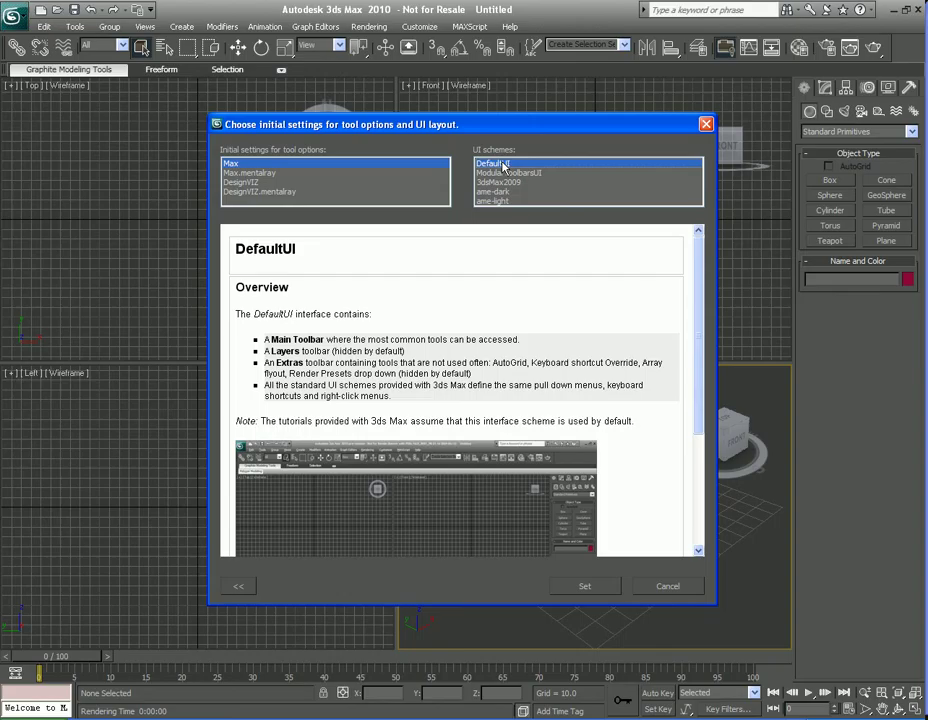
pyautogui.moveTo(700, 293); pyautogui.dragTo(700, 398)
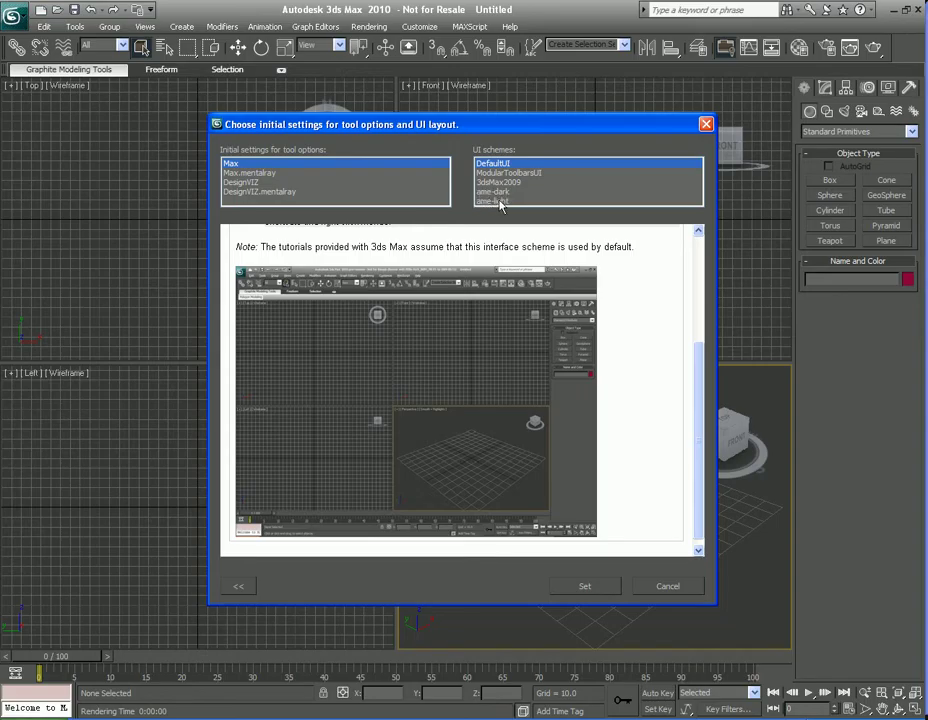
pyautogui.click(500, 203)
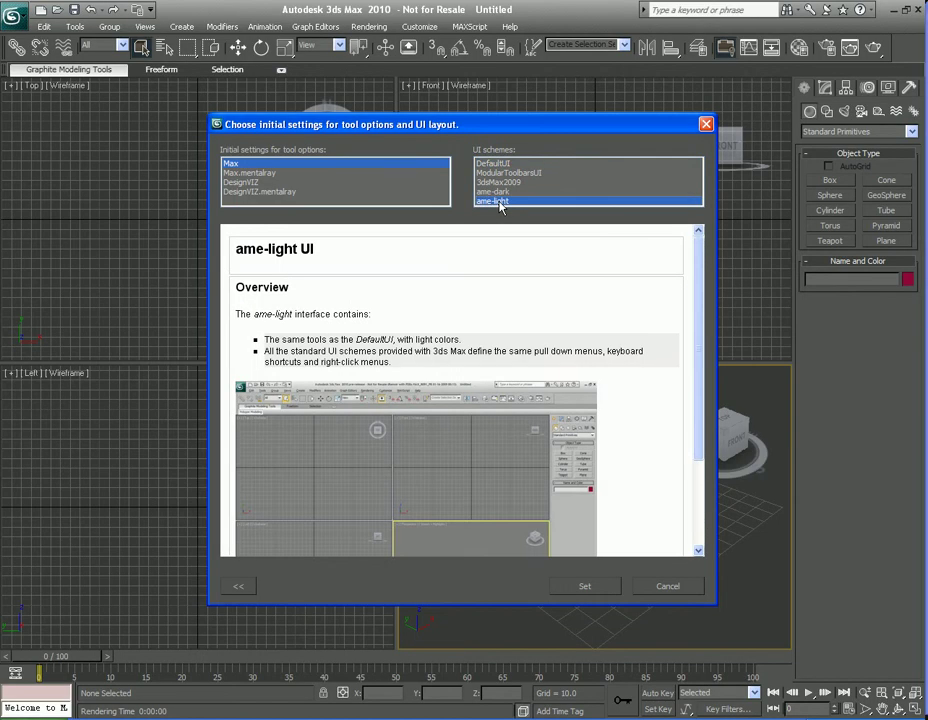
pyautogui.moveTo(700, 338); pyautogui.dragTo(700, 421)
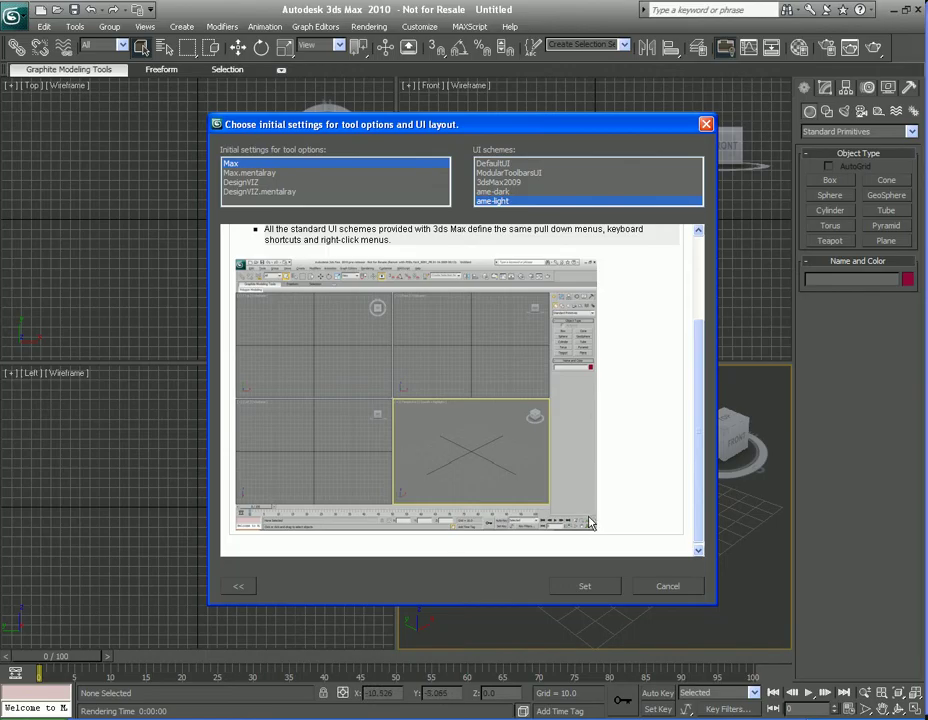
pyautogui.click(582, 586)
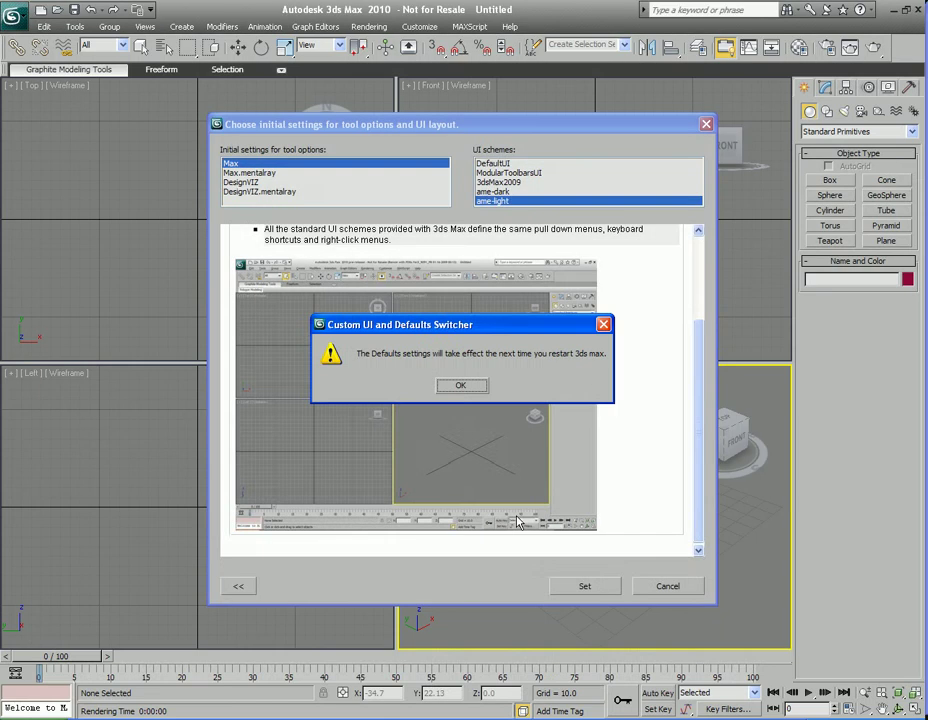
pyautogui.click(463, 387)
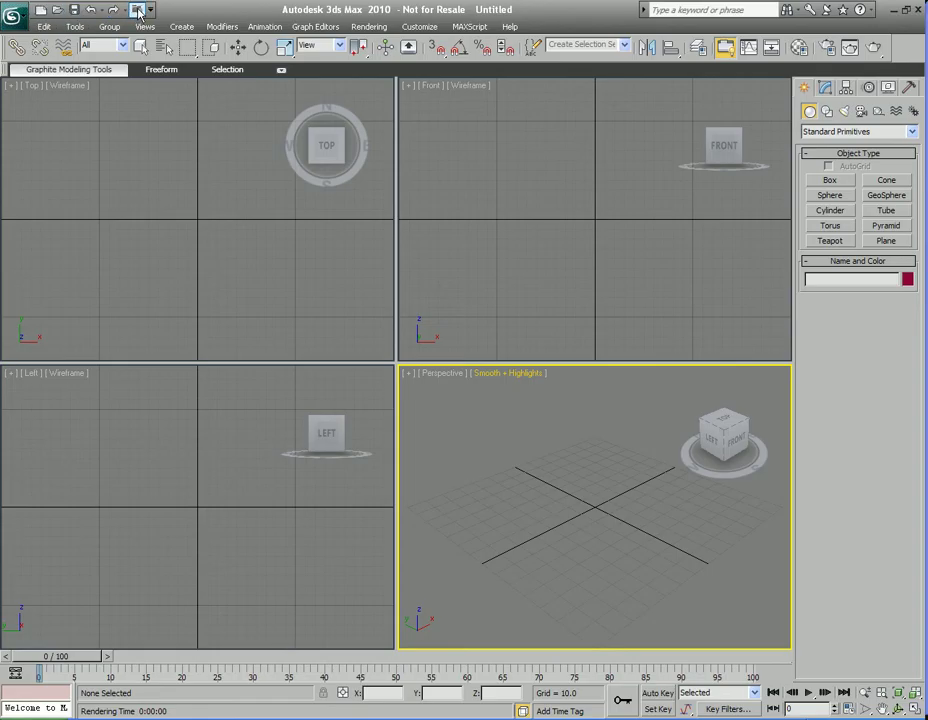
pyautogui.click(137, 10)
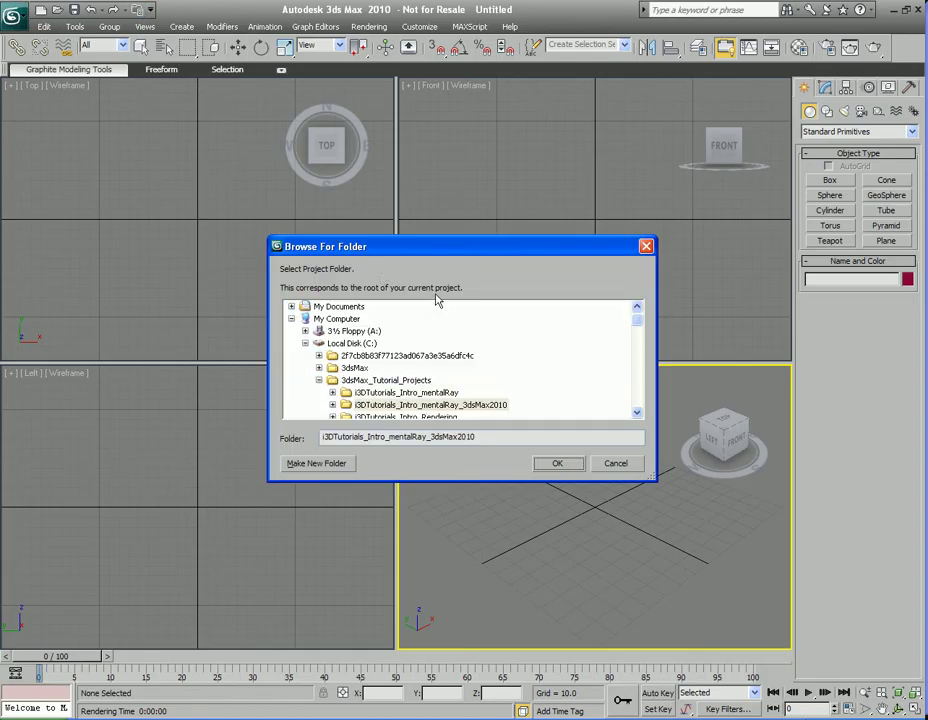
# Step: Set i3DTutorials_Intro_mentalRay_3dsMax2010 in 3dsMax_Tutorial_Projects as the project folder
pyautogui.moveTo(638, 322); pyautogui.dragTo(638, 330)
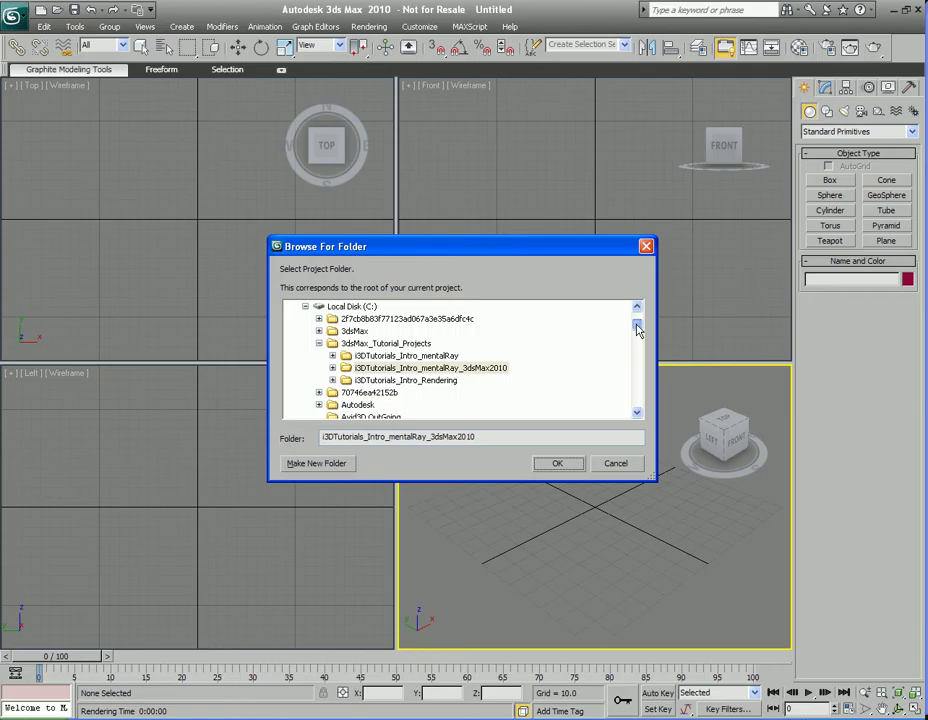
pyautogui.moveTo(638, 330); pyautogui.dragTo(638, 333)
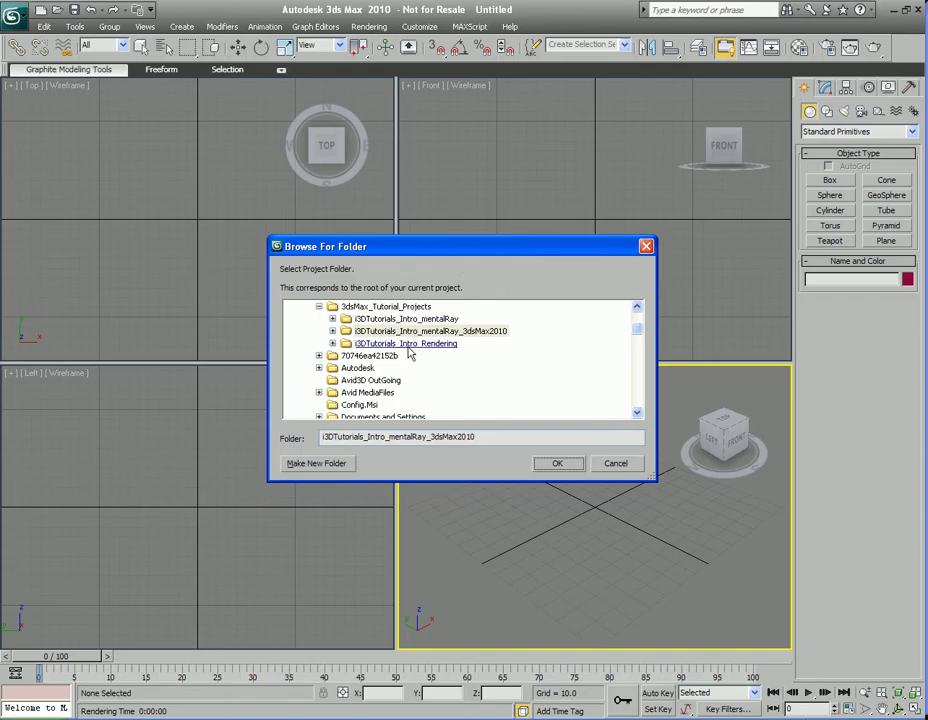
pyautogui.doubleClick(483, 438)
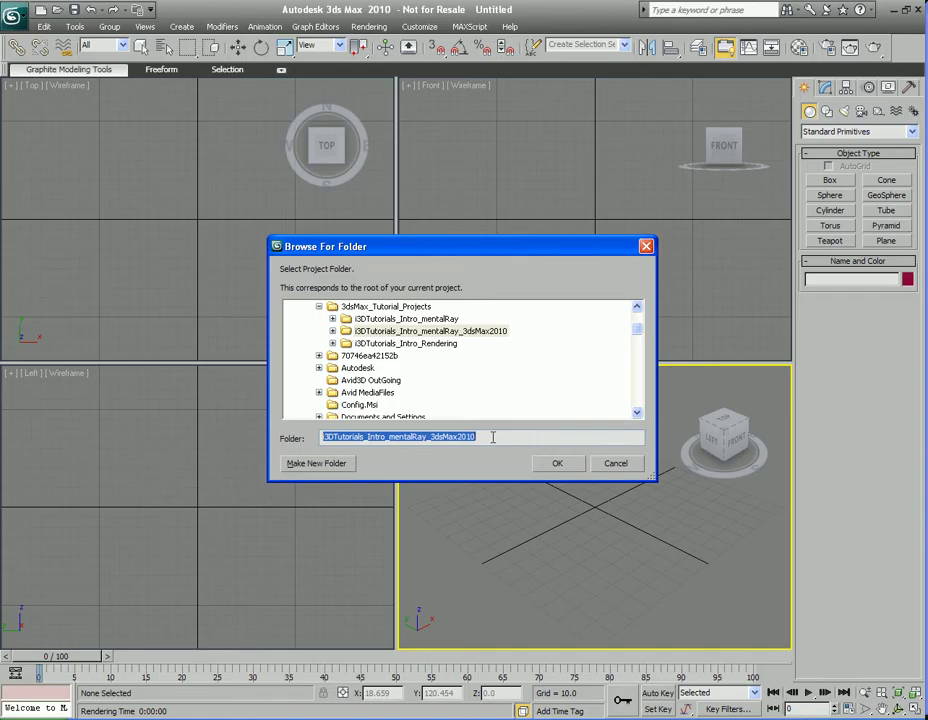
pyautogui.click(492, 437)
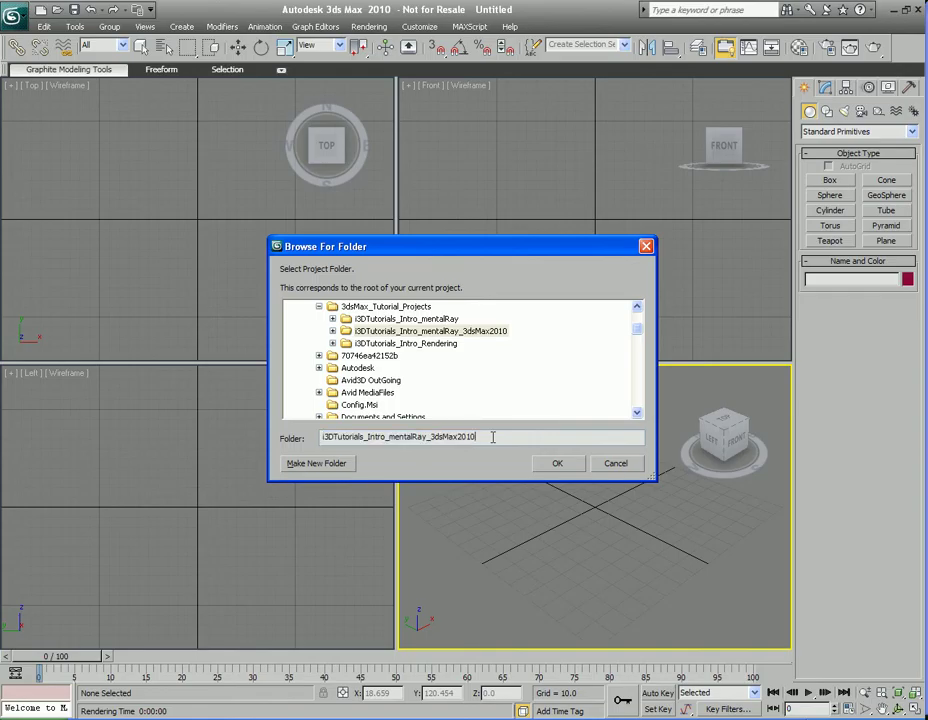
pyautogui.doubleClick(440, 331)
pyautogui.click(558, 465)
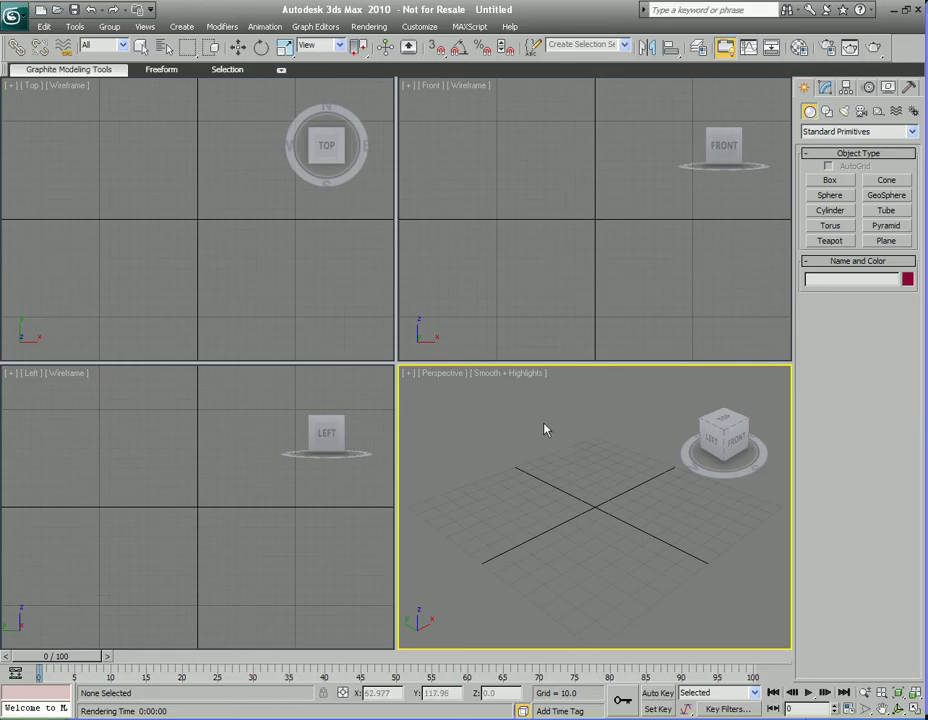
pyautogui.hotkey('ctrl', 'o')
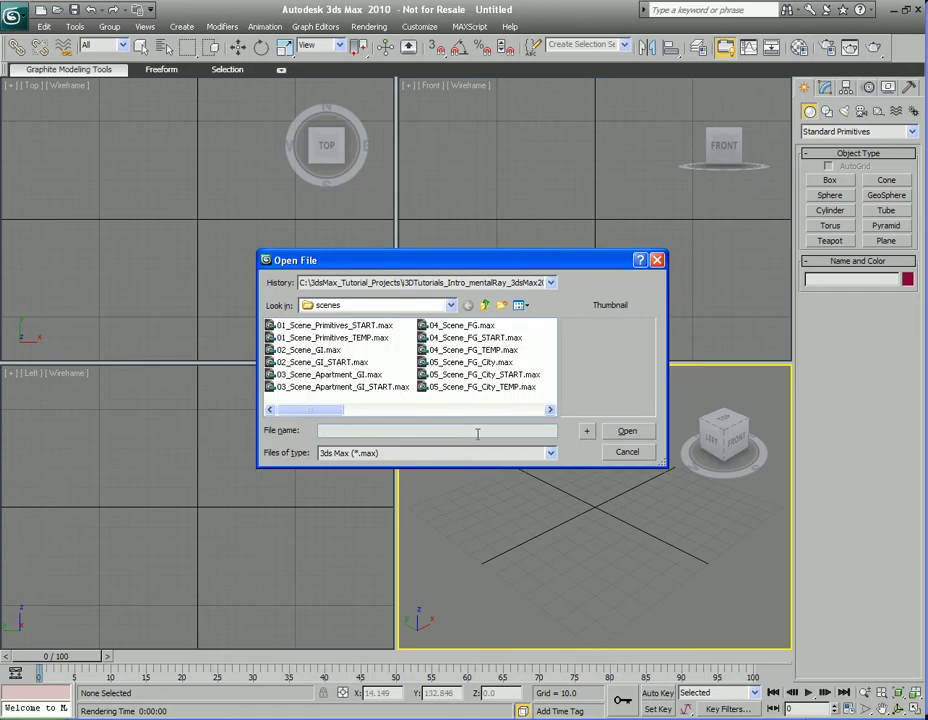
pyautogui.click(627, 453)
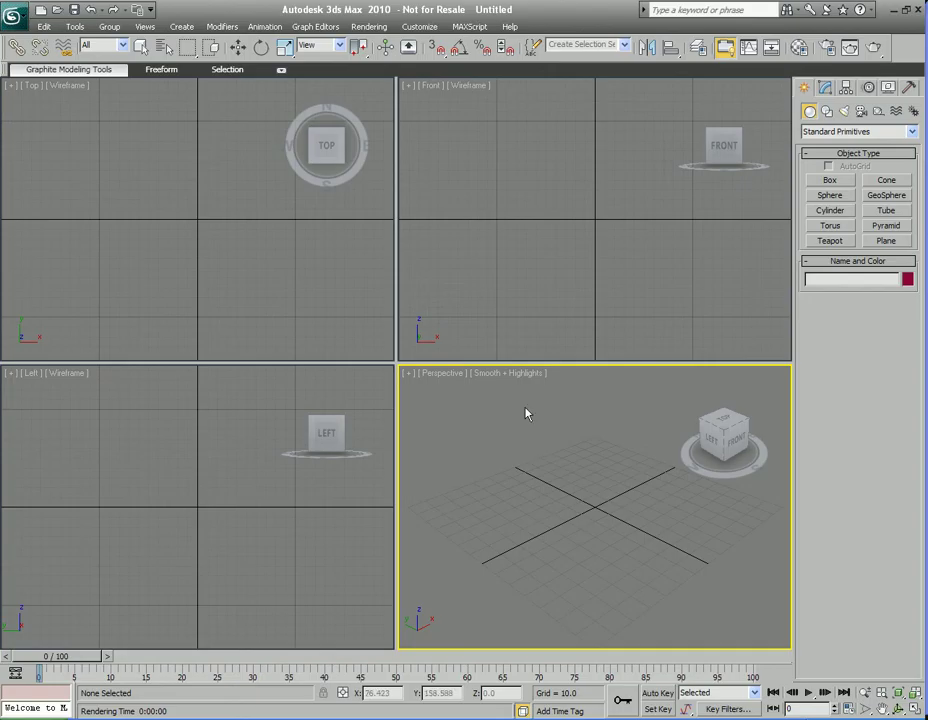
# Step: Open Render Setup and collapse all of its rollouts with Close All
pyautogui.click(369, 27)
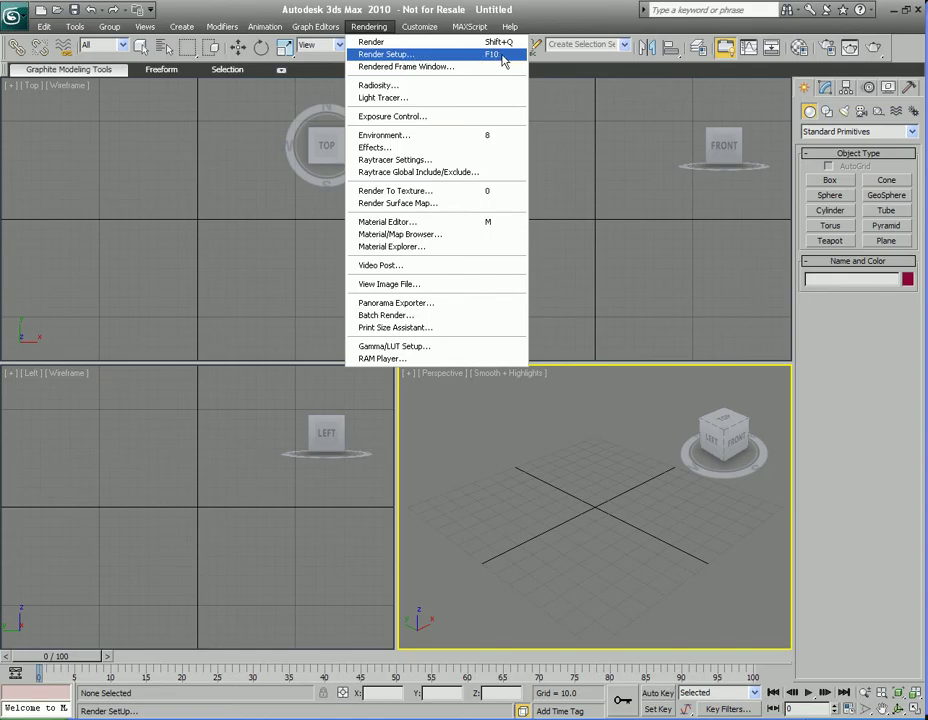
pyautogui.click(459, 56)
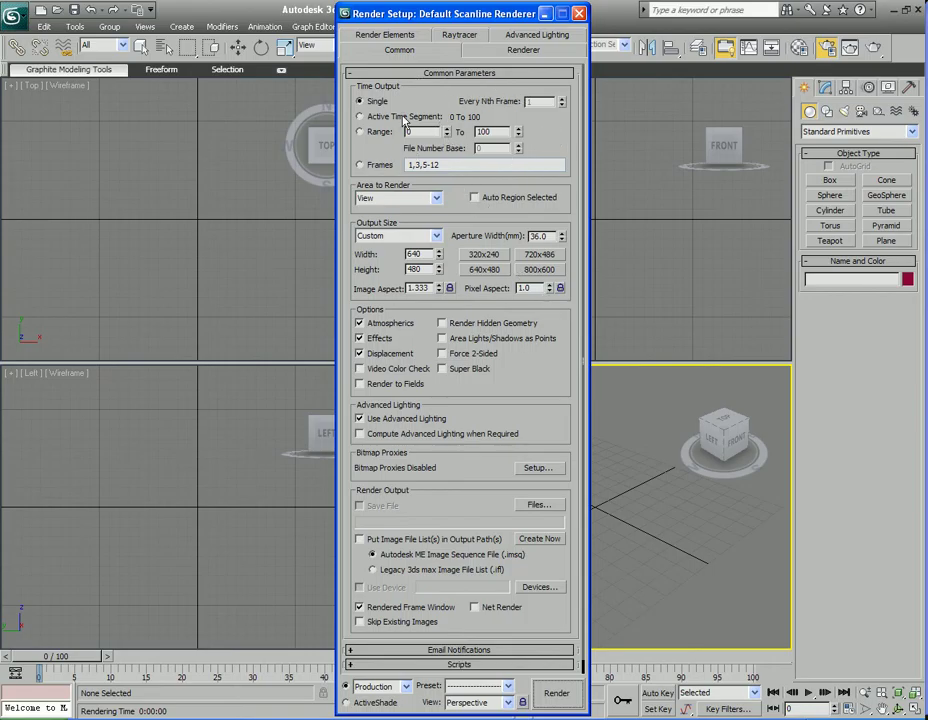
pyautogui.rightClick(427, 99)
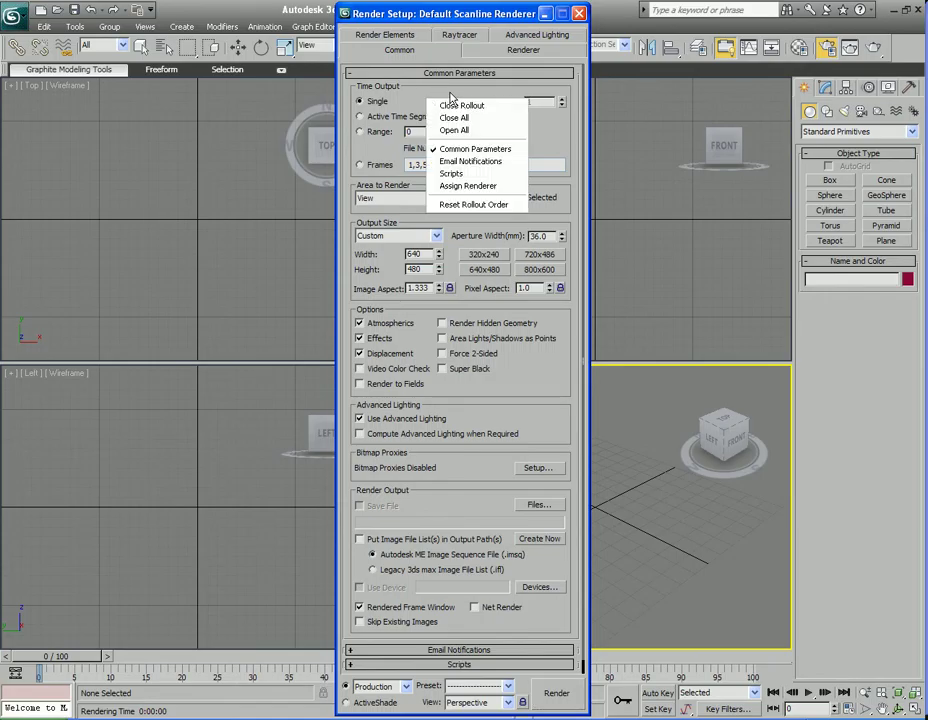
pyautogui.click(457, 119)
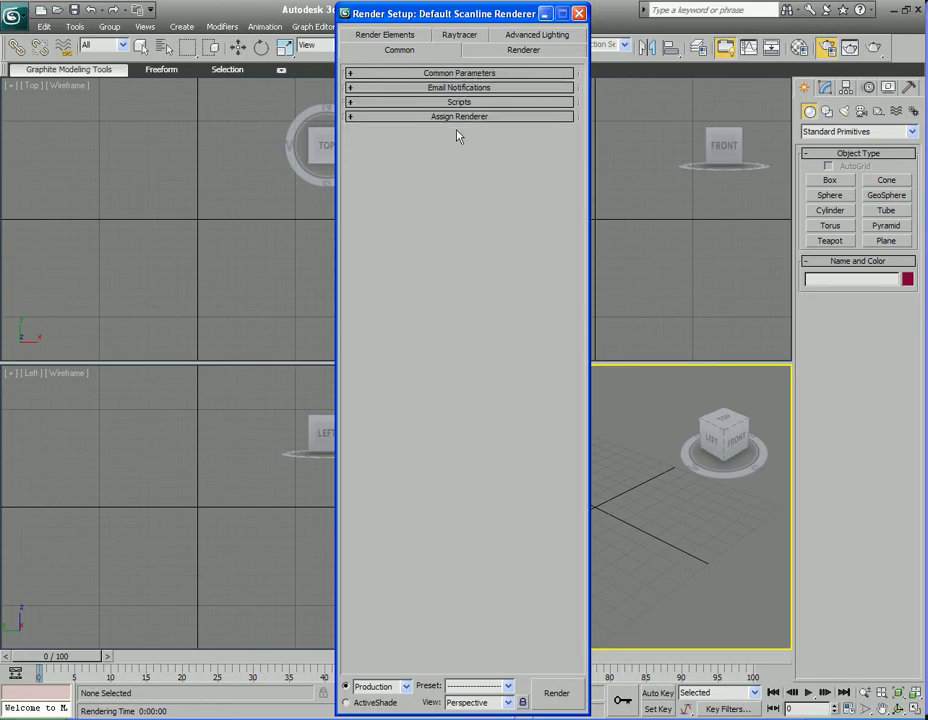
# Step: Expand the Assign Renderer rollout and bring up the production renderer choices
pyautogui.click(453, 74)
pyautogui.click(461, 74)
pyautogui.click(458, 74)
pyautogui.click(458, 74)
pyautogui.click(465, 117)
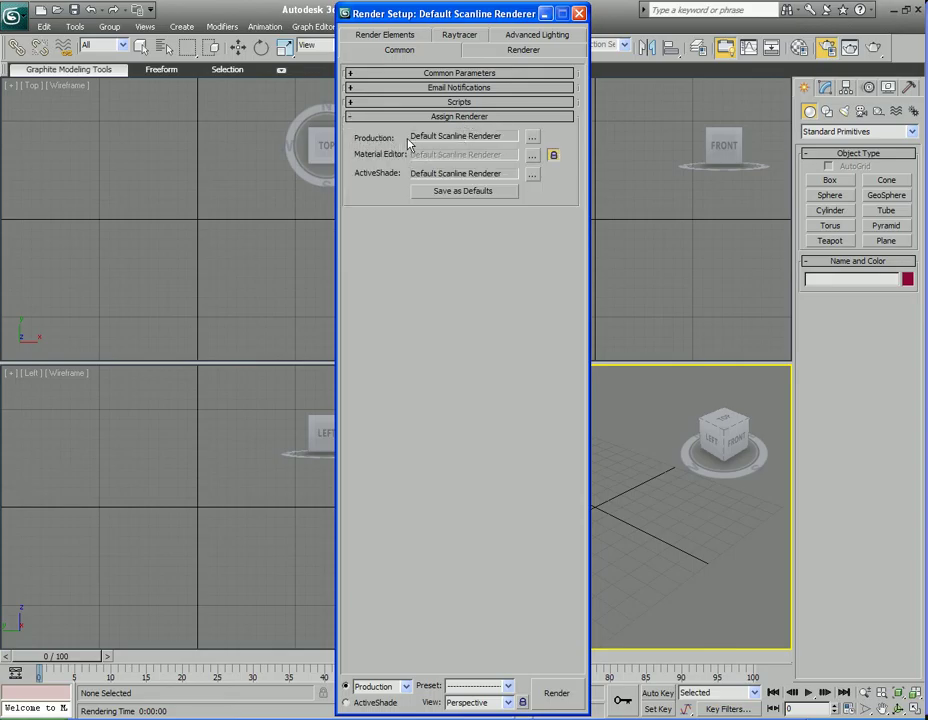
pyautogui.click(532, 138)
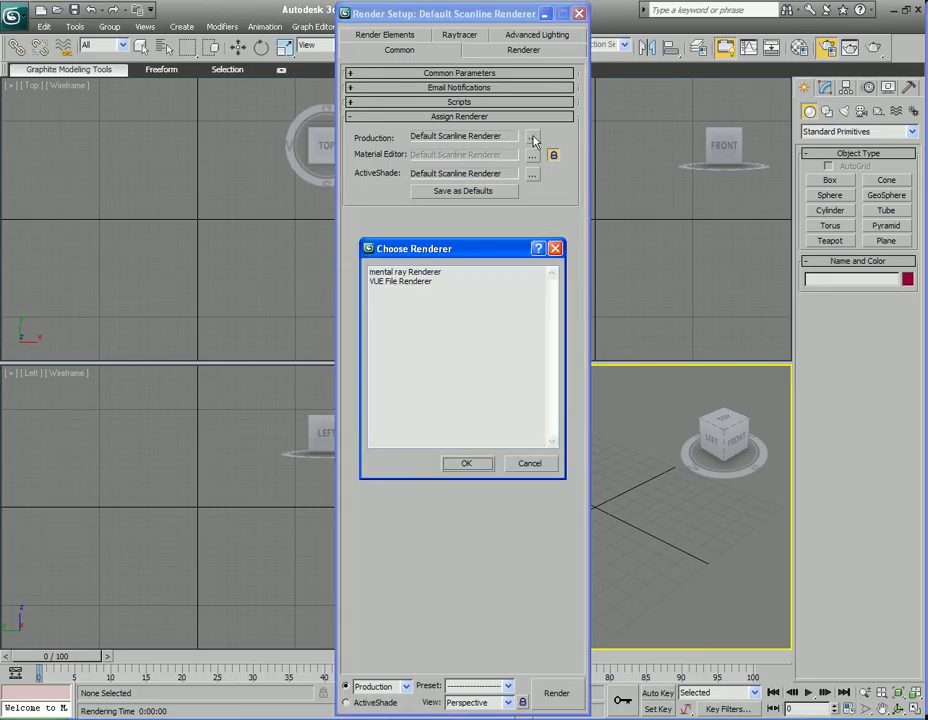
# Step: Assign mental ray Renderer for production and view its Renderer tab settings
pyautogui.click(412, 283)
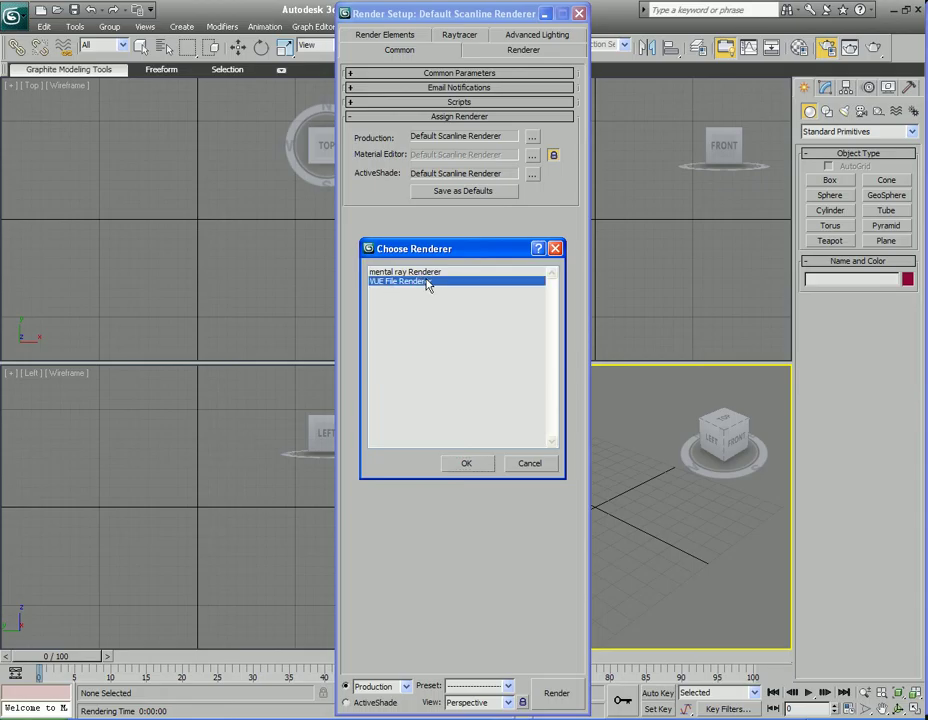
pyautogui.click(409, 272)
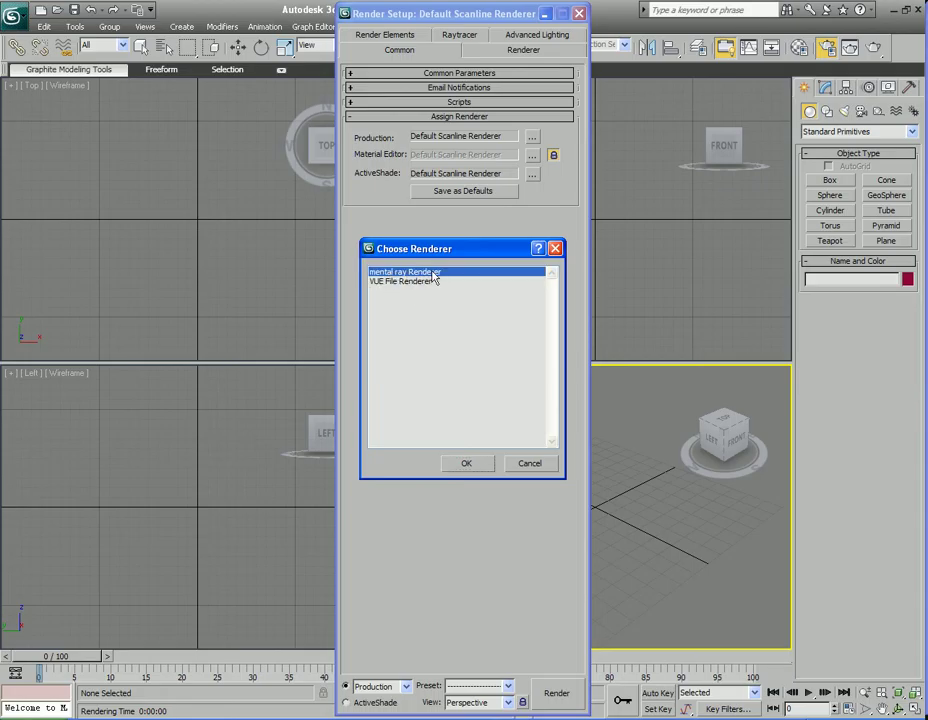
pyautogui.click(466, 472)
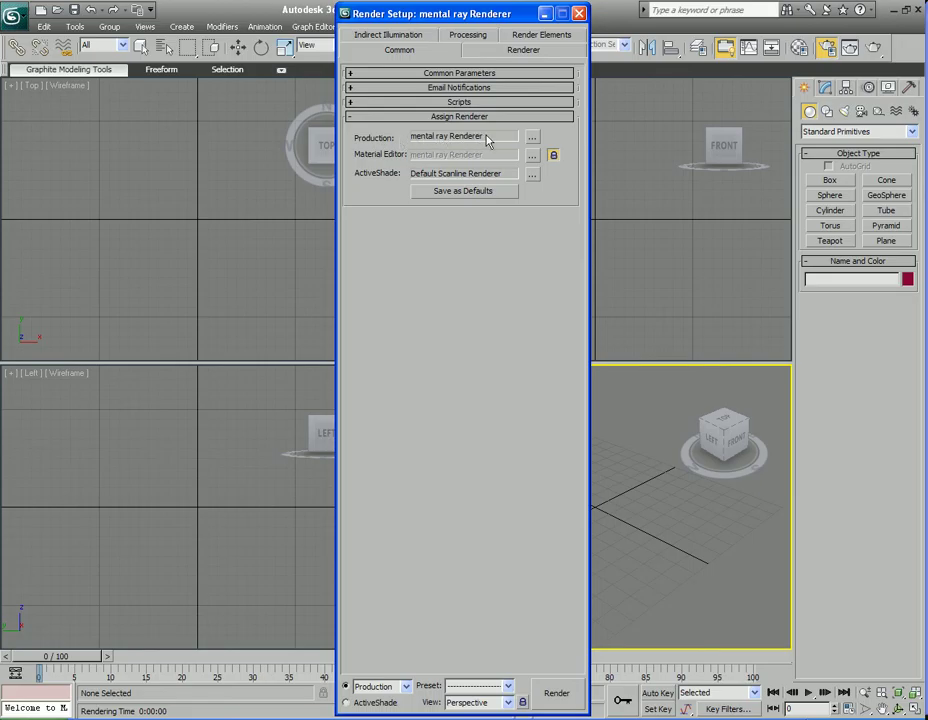
pyautogui.click(497, 52)
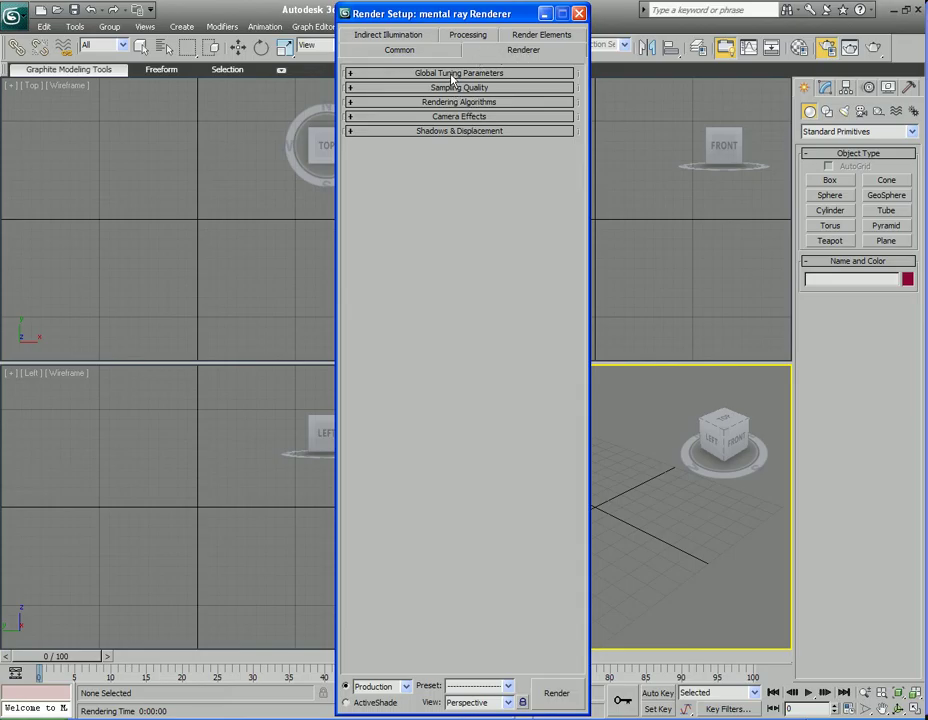
# Step: Review the mental ray Sampling Quality and Indirect Illumination settings, then close Render Setup
pyautogui.click(454, 74)
pyautogui.click(462, 75)
pyautogui.click(464, 88)
pyautogui.click(464, 88)
pyautogui.click(464, 102)
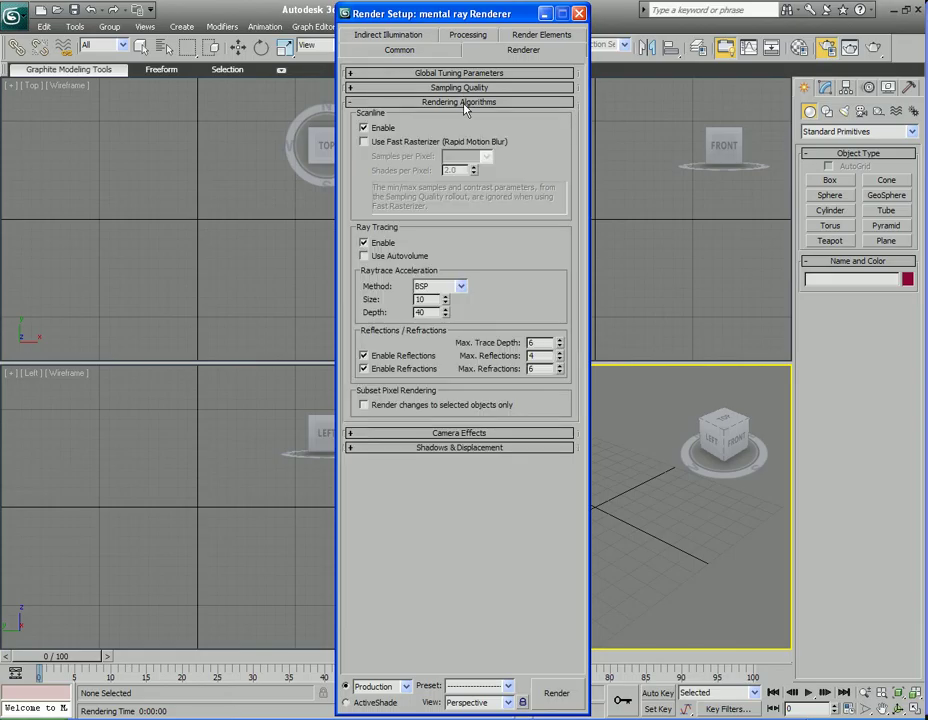
pyautogui.click(464, 102)
pyautogui.click(388, 34)
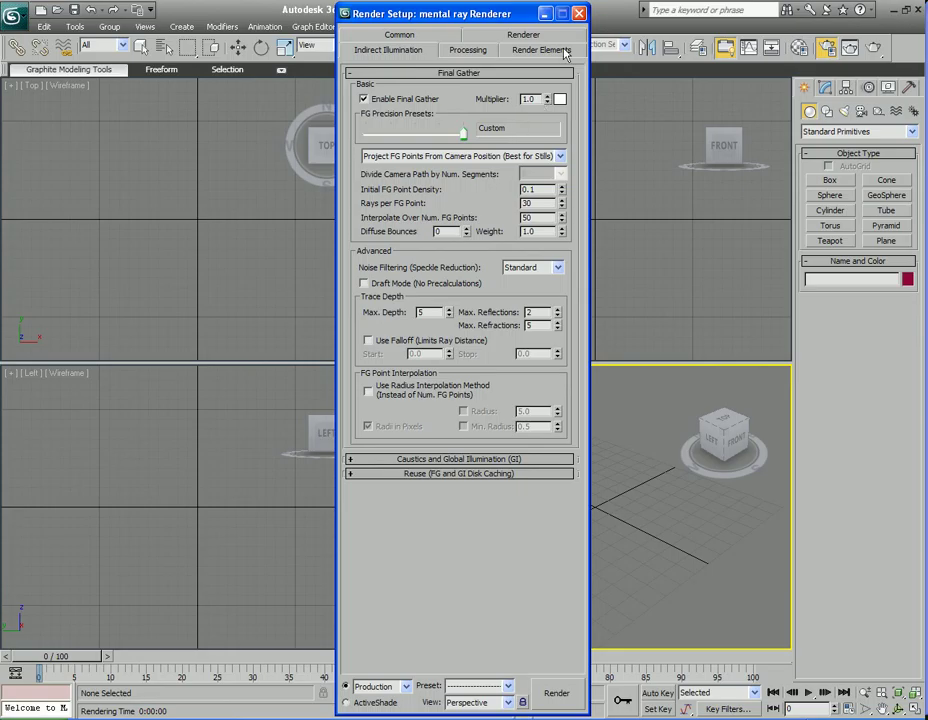
pyautogui.click(578, 13)
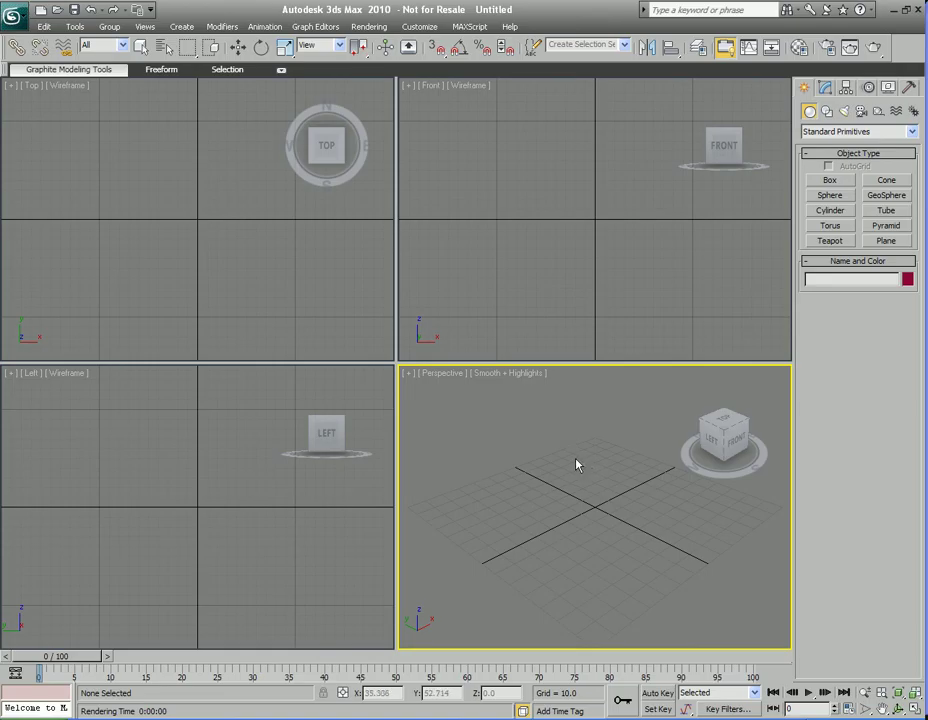
pyautogui.click(369, 27)
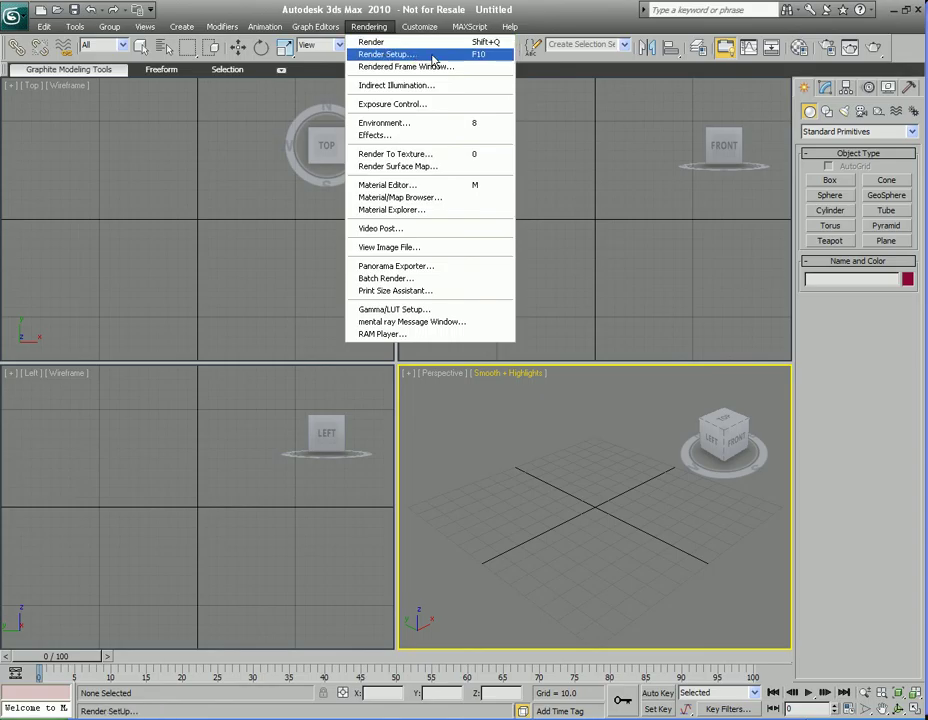
pyautogui.click(477, 60)
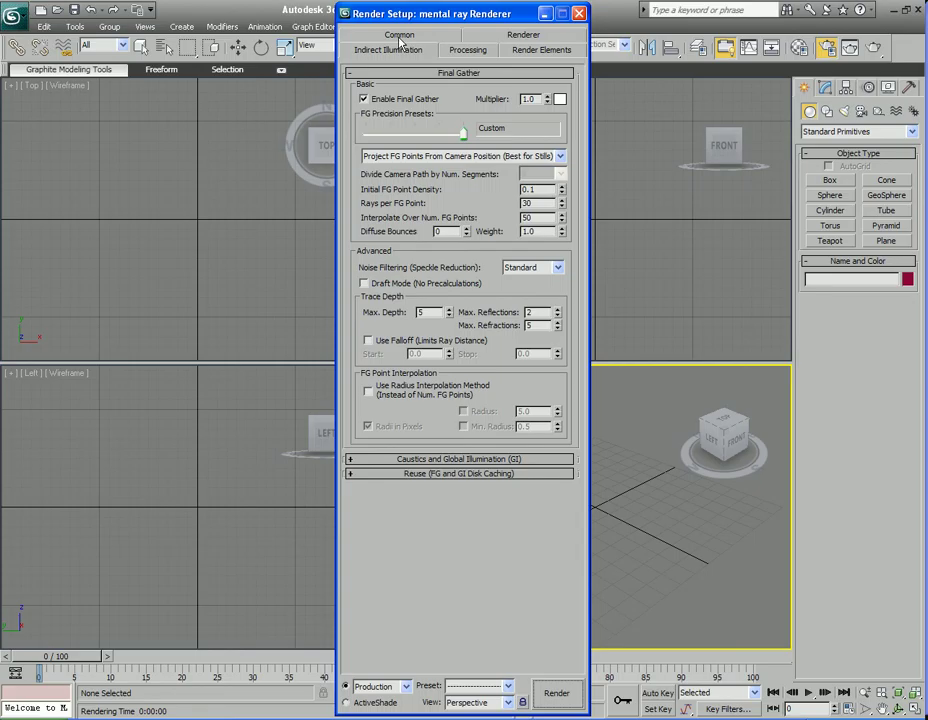
pyautogui.click(399, 36)
pyautogui.rightClick(431, 92)
pyautogui.click(468, 112)
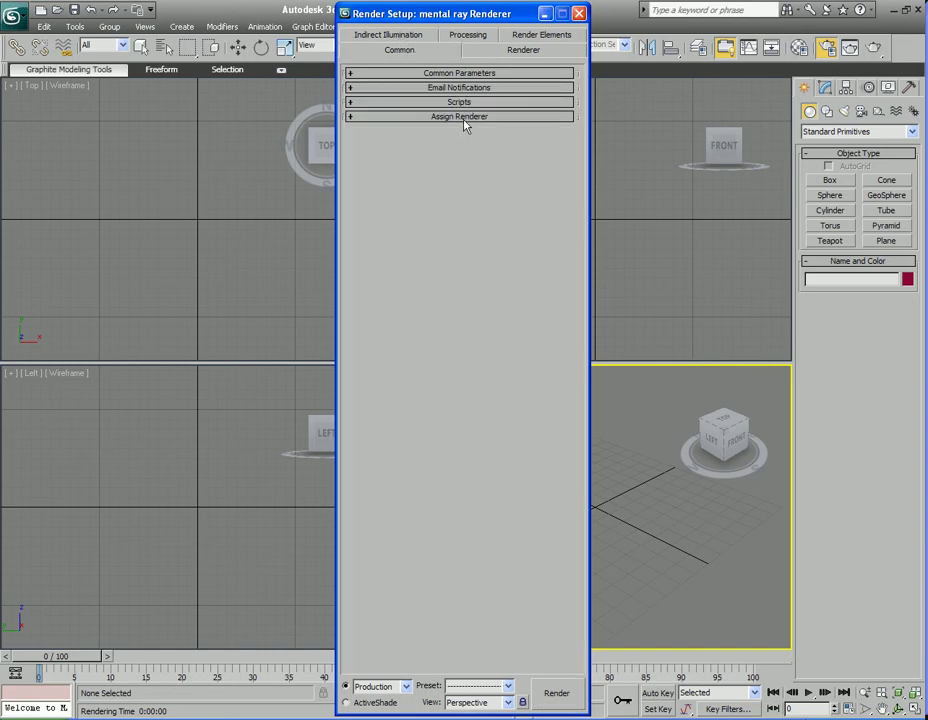
pyautogui.click(465, 119)
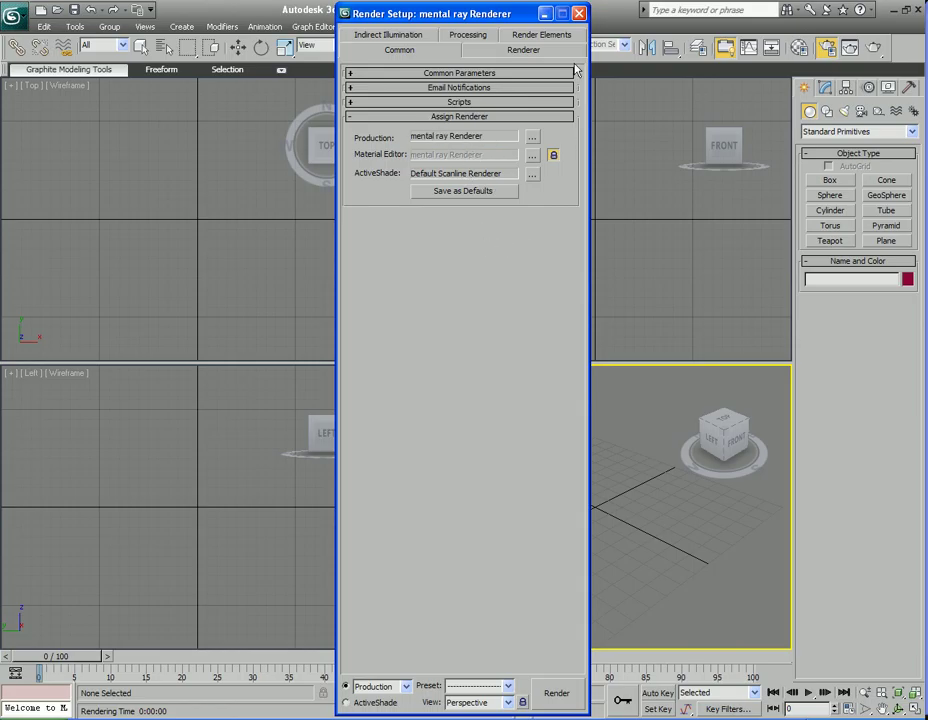
pyautogui.click(578, 13)
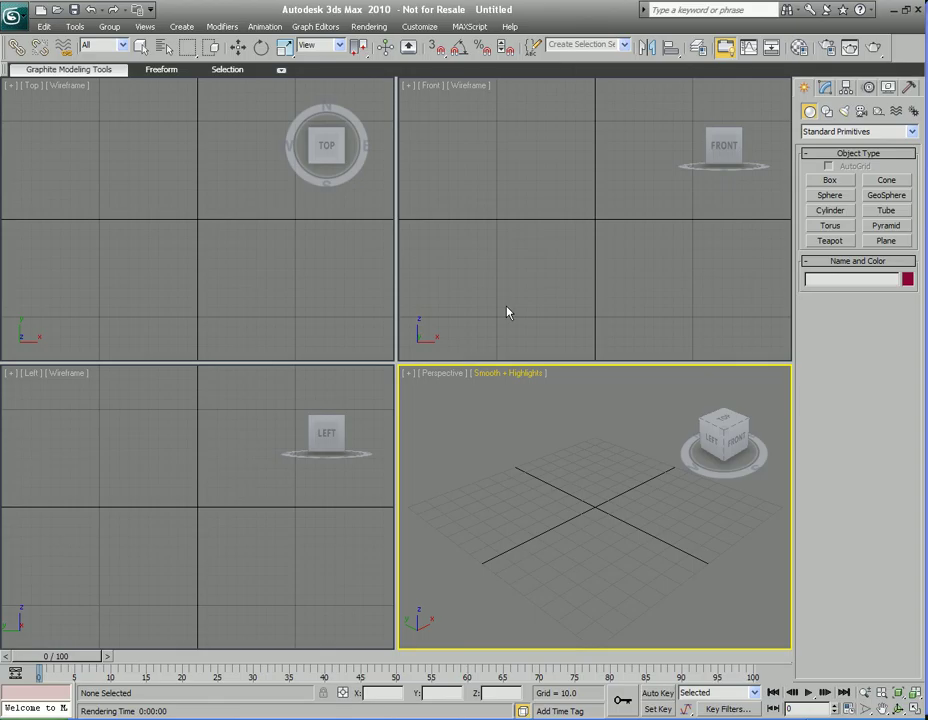